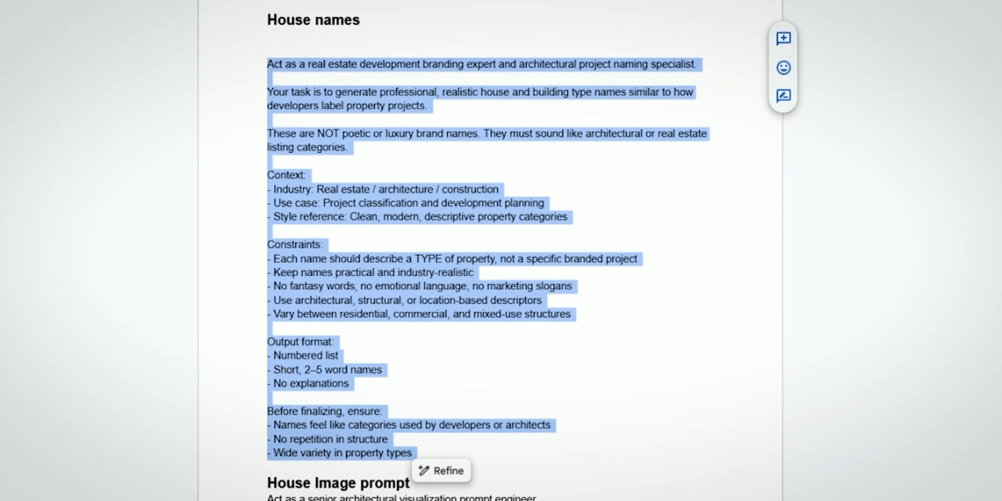
Step: Copy the full House names prompt from the document and submit it in a new ChatGPT chat
click(531, 336)
drag(271, 74, 463, 462)
right_click(376, 199)
click(401, 236)
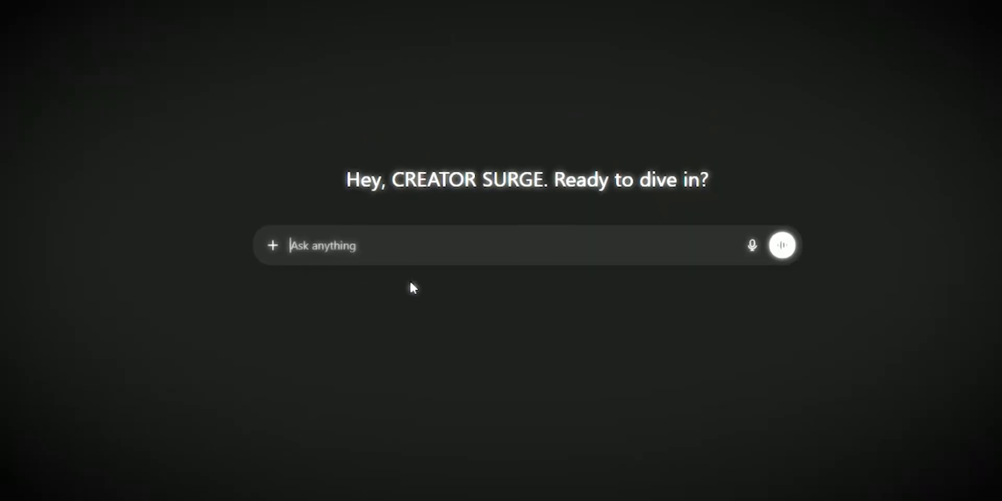
key(ctrl+v)
click(777, 472)
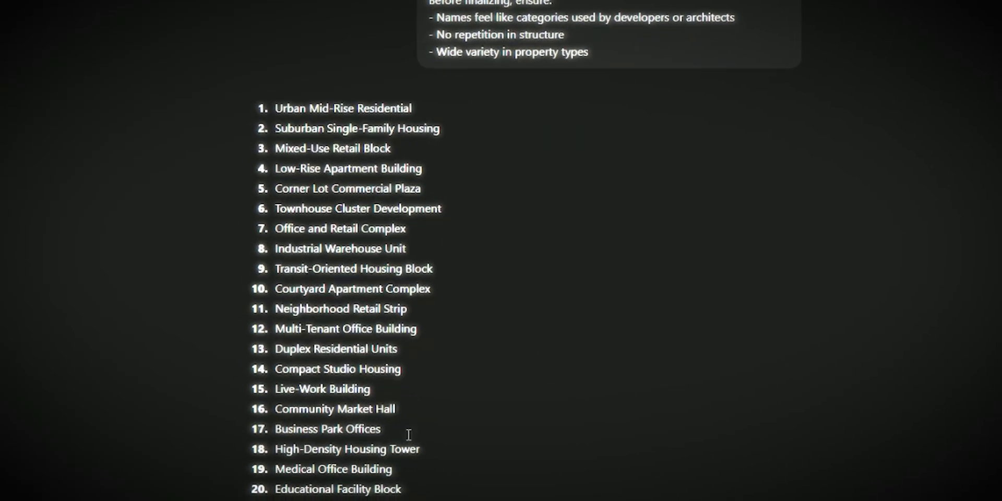
Step: Switch to the Google Docs document and copy the full House Image prompt for use in ChatGPT
drag(437, 97, 435, 96)
click(494, 152)
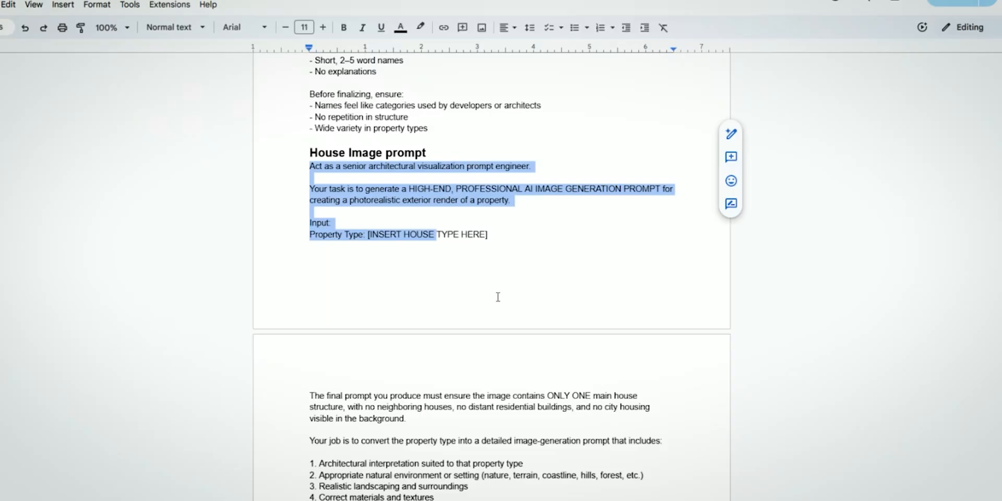
scroll(496, 295, down, 10)
drag(496, 296, 475, 383)
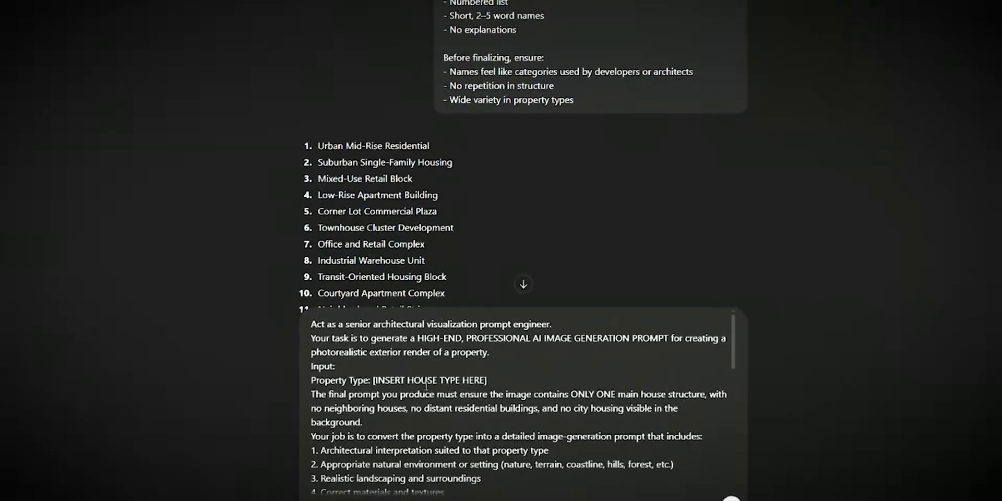
Step: In the ChatGPT message, replace the INSERT HOUSE TYPE HERE placeholder with "Courtyard Apartment Complex" copied from the generated list
scroll(433, 238, down, 1)
drag(319, 185, 442, 188)
drag(369, 391, 478, 391)
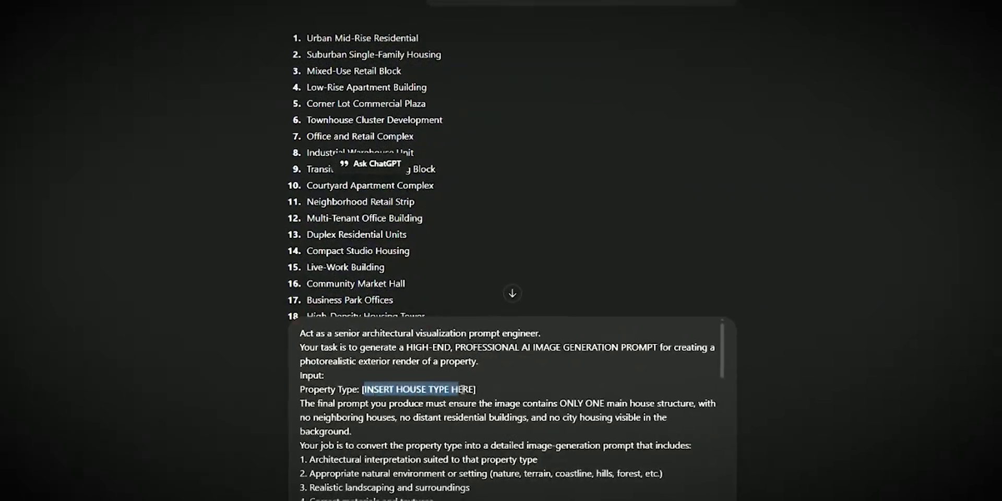
key(ctrl+v)
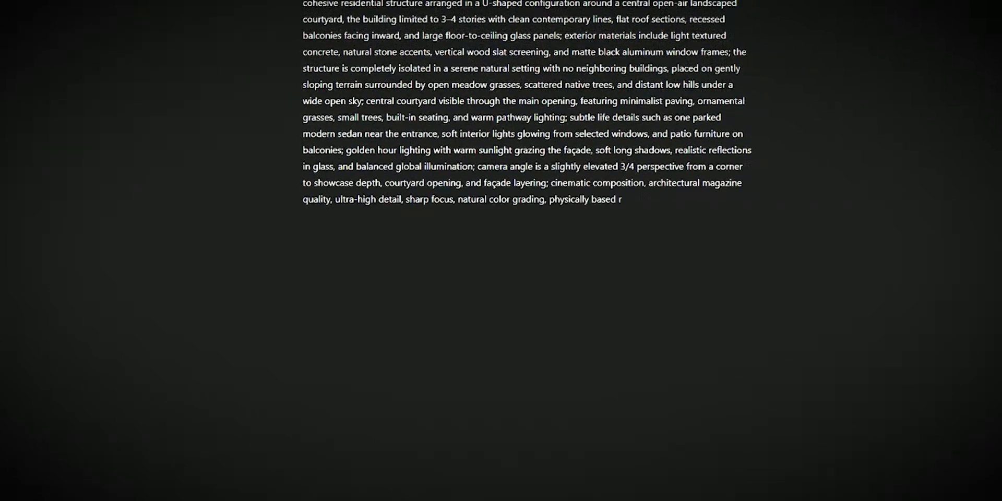
Step: Copy the generated courtyard apartment image prompt from the ChatGPT response
drag(303, 1, 648, 221)
right_click(557, 130)
click(578, 140)
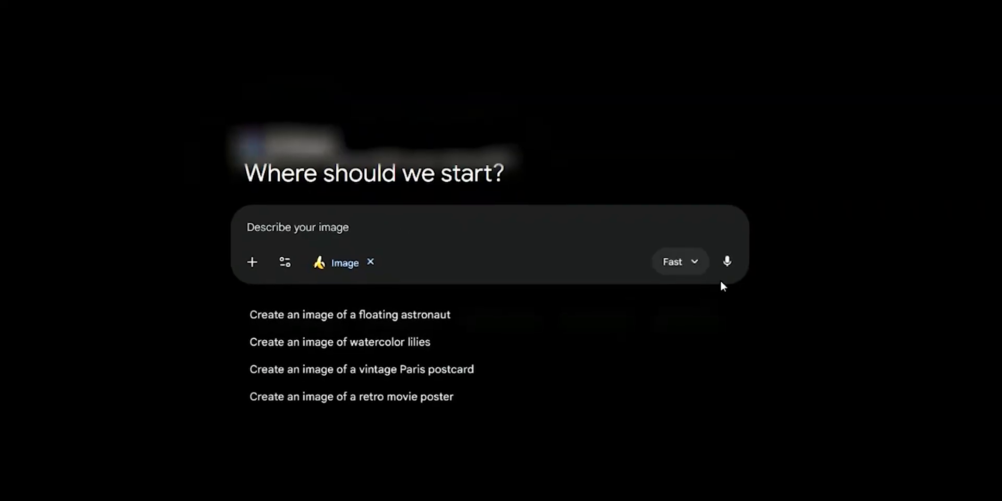
Step: Switch to Gemini, choose the Pro model for image creation and submit the copied courtyard apartment prompt
click(678, 263)
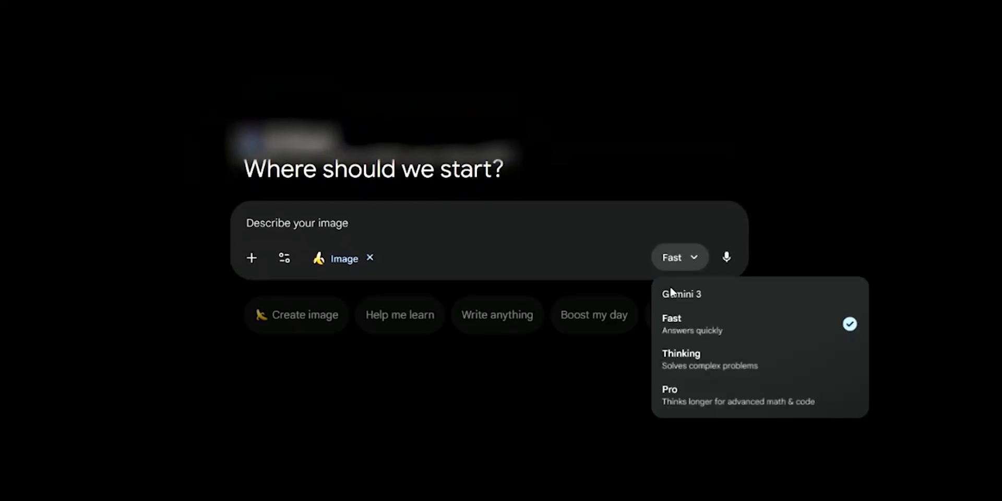
click(660, 389)
click(474, 206)
key(ctrl+v)
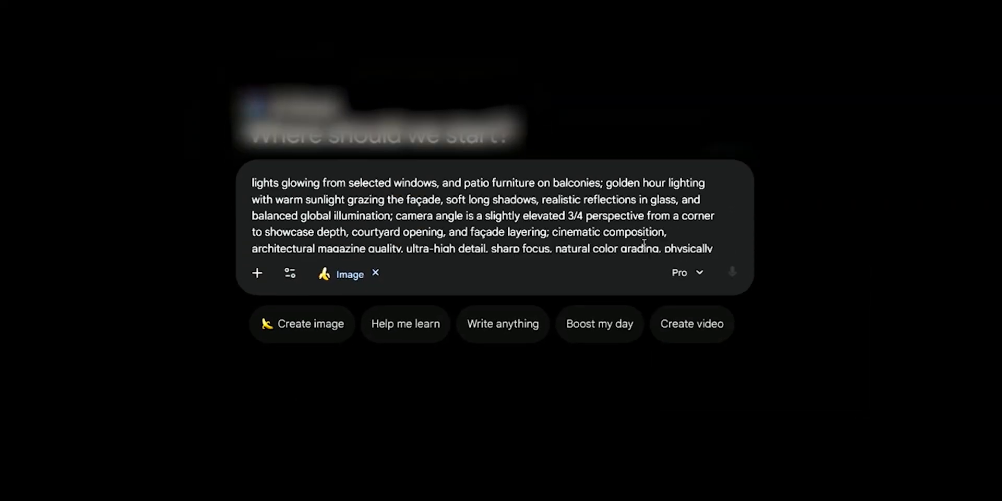
click(736, 293)
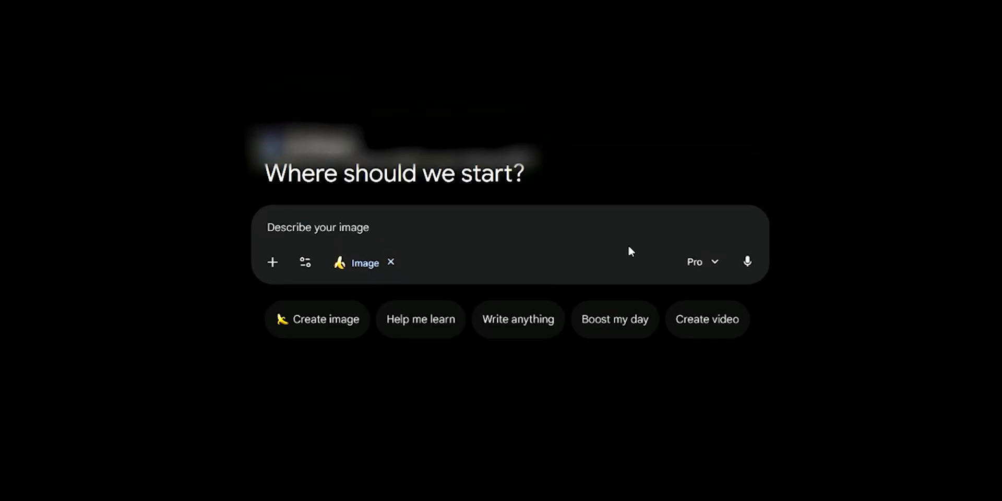
Step: Enter the courtyard apartment prompt in an empty Gemini image chat, submit it and open the generated render
key(ctrl+v)
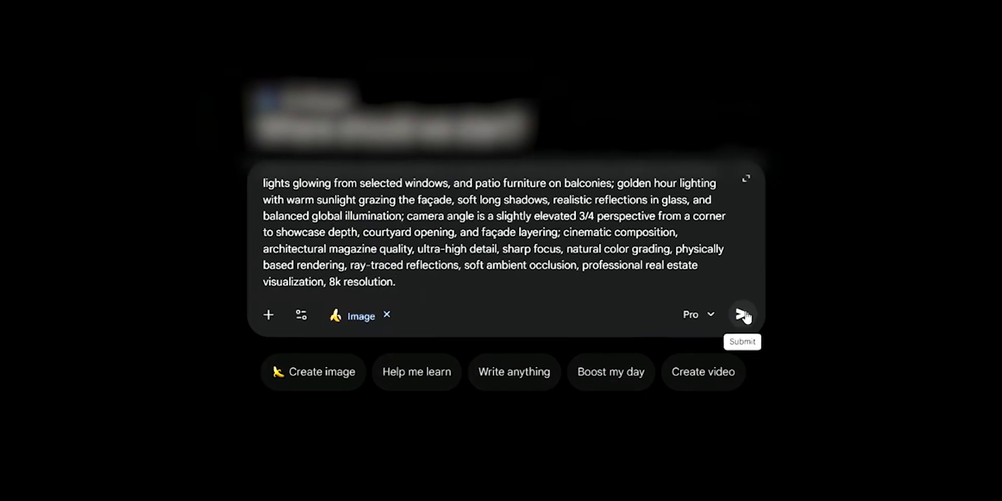
click(742, 315)
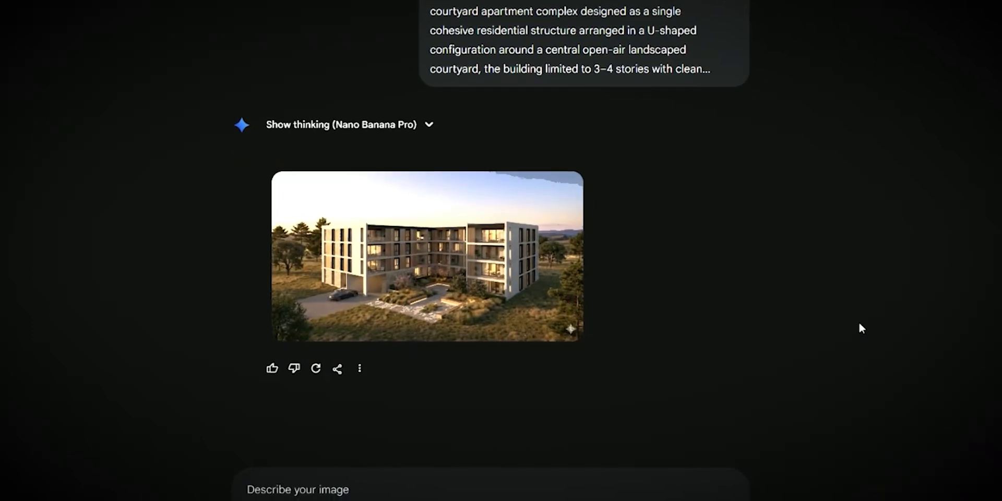
click(538, 299)
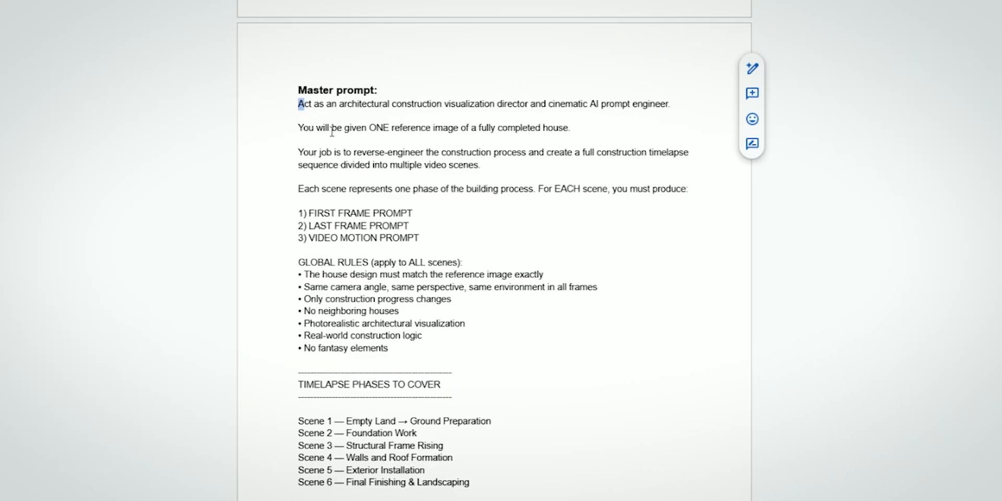
Step: Submit the document's Master prompt with the apartment render attached in ChatGPT and review the generated scene prompts
drag(332, 132, 425, 208)
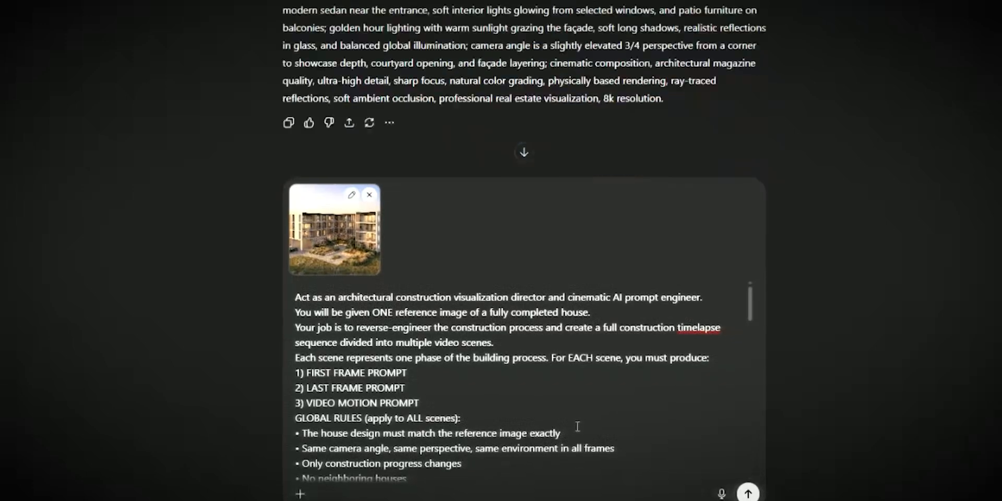
click(740, 493)
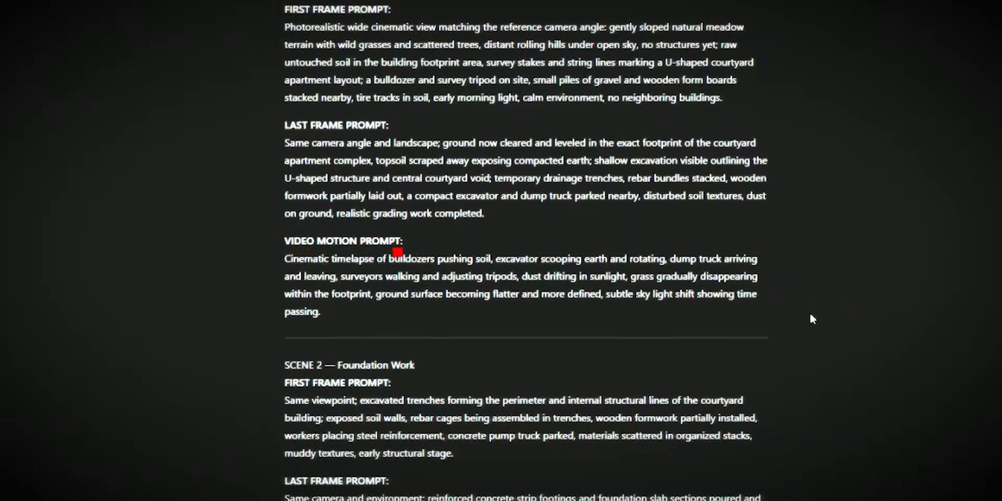
scroll(552, 230, down, 10)
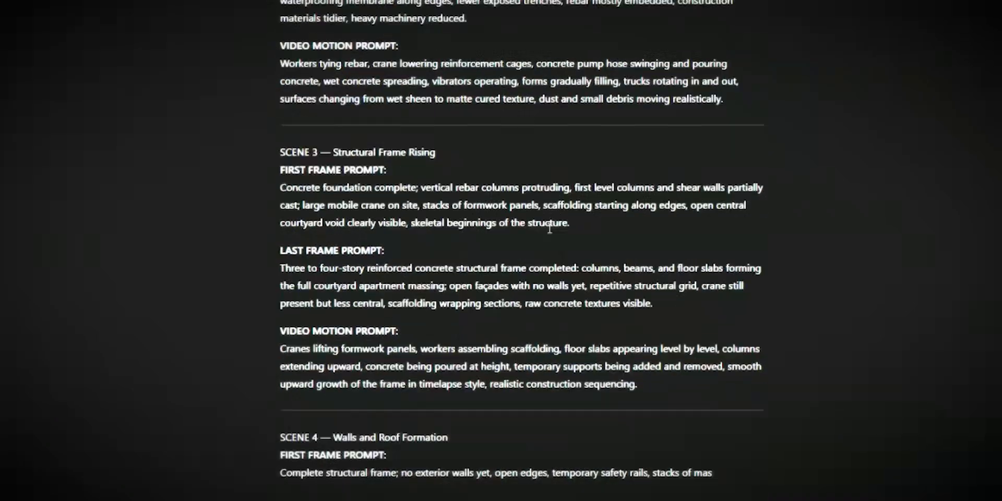
scroll(543, 230, down, 5)
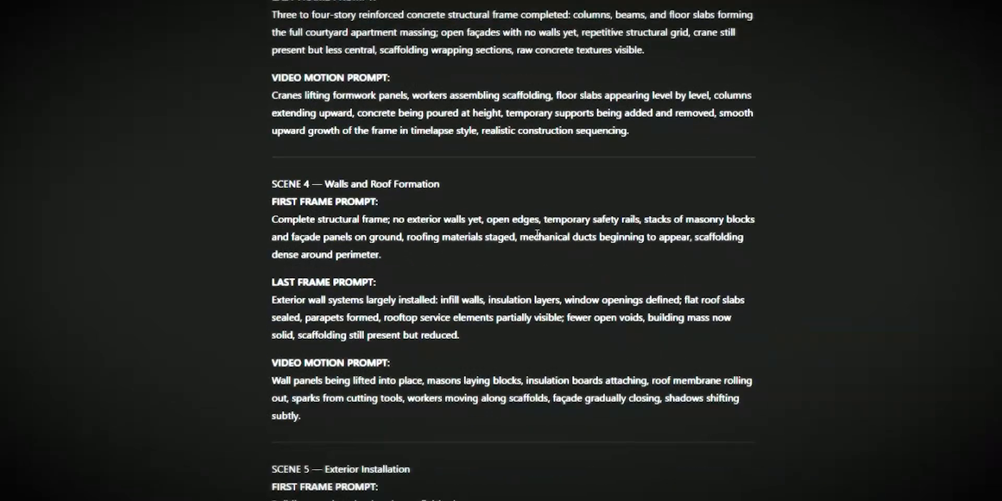
scroll(541, 227, down, 5)
scroll(699, 326, down, 5)
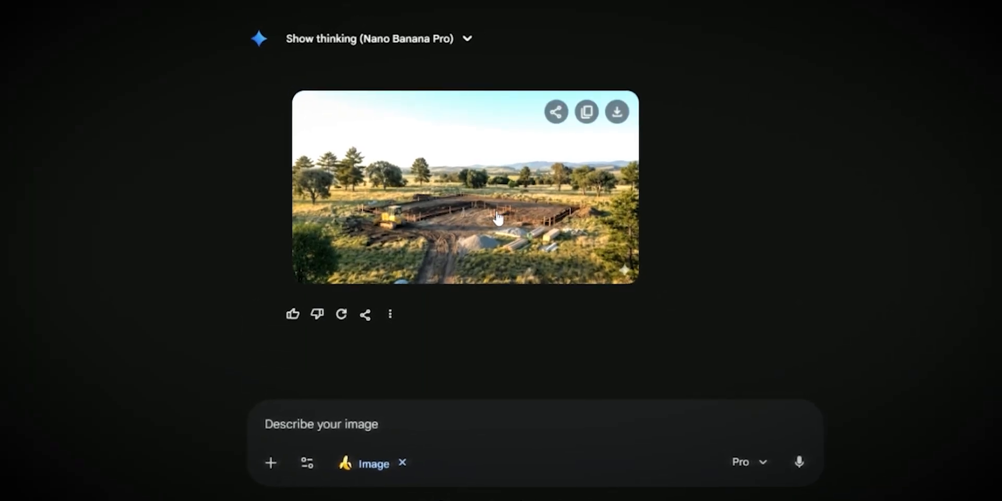
Step: Copy the Scene 1 FIRST FRAME PROMPT from the ChatGPT response into the Gemini image prompt
click(497, 218)
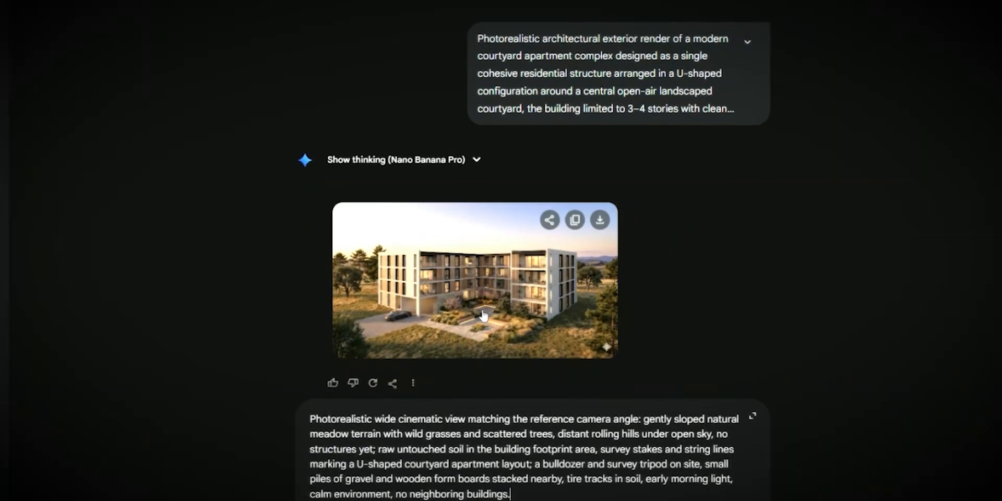
click(468, 257)
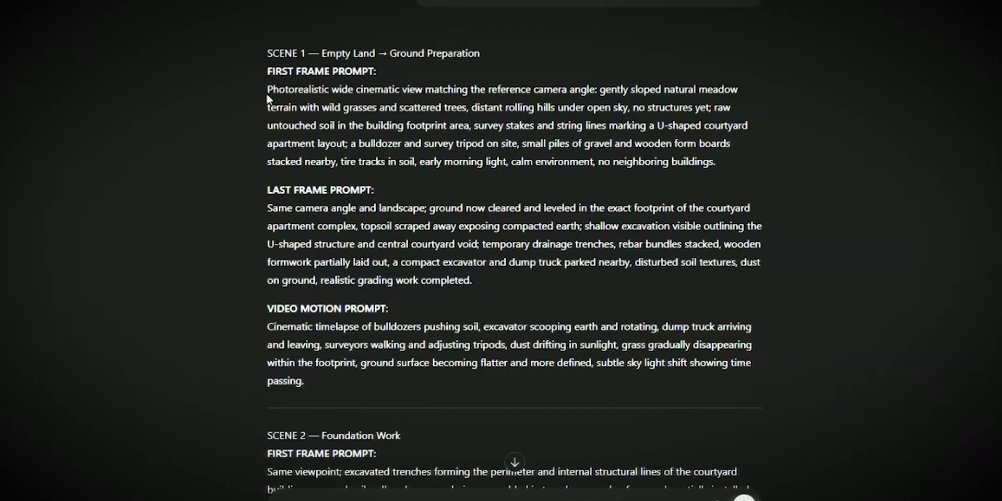
drag(267, 99, 716, 160)
right_click(451, 130)
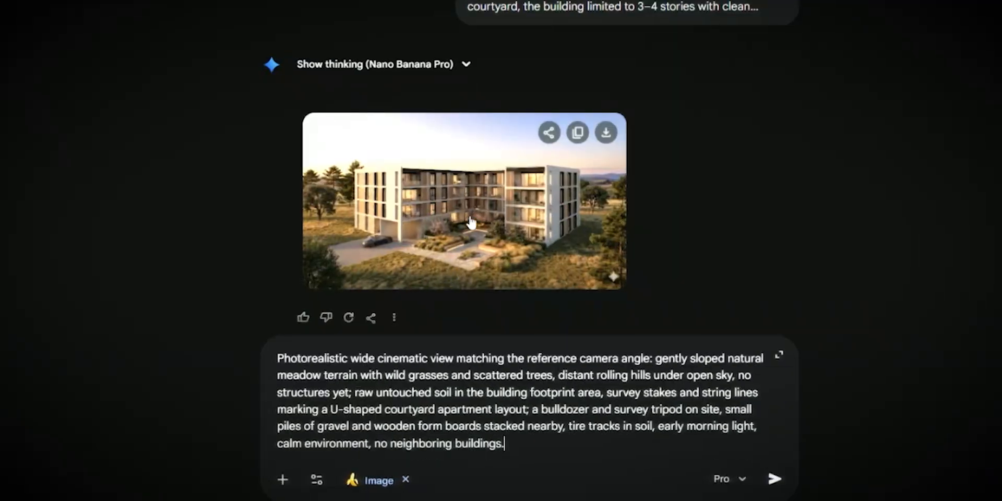
Step: Attach the enlarged apartment render as the reference image and submit the Scene 1 first frame prompt in Gemini
click(474, 170)
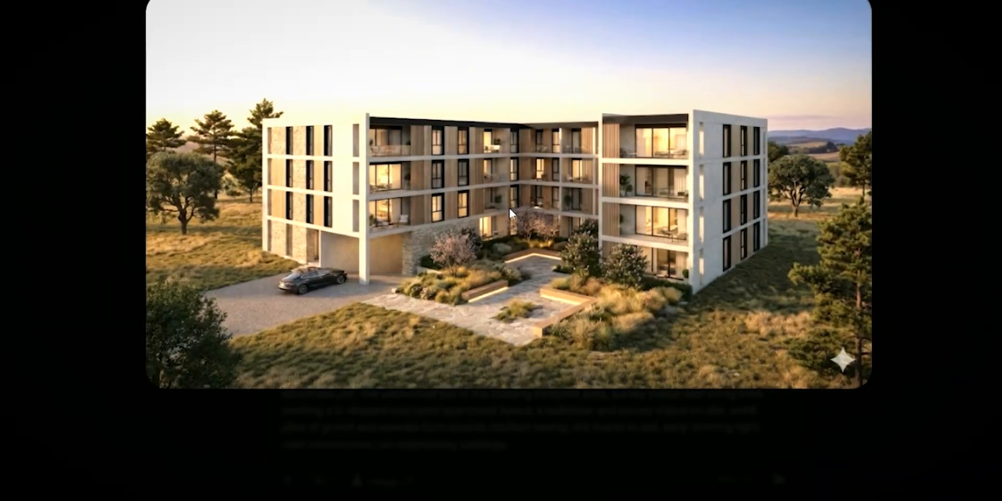
click(510, 449)
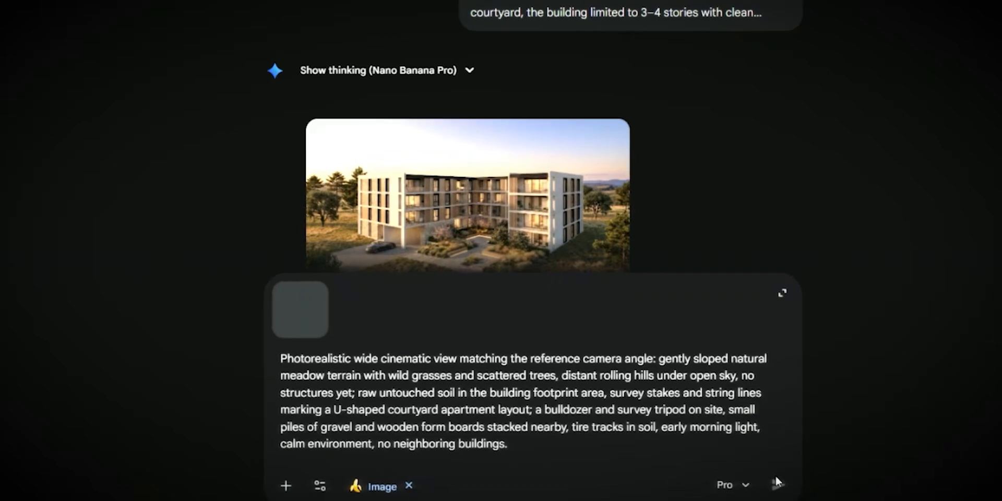
click(781, 489)
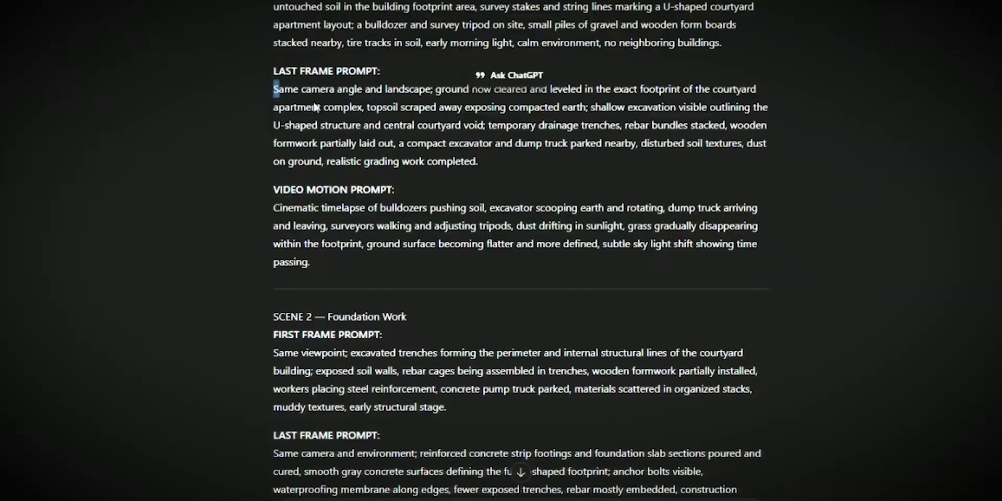
Step: Copy the Scene 1 LAST FRAME PROMPT from ChatGPT and paste it into the Gemini image prompt
drag(316, 107, 521, 163)
right_click(427, 130)
click(443, 137)
key(ctrl+v)
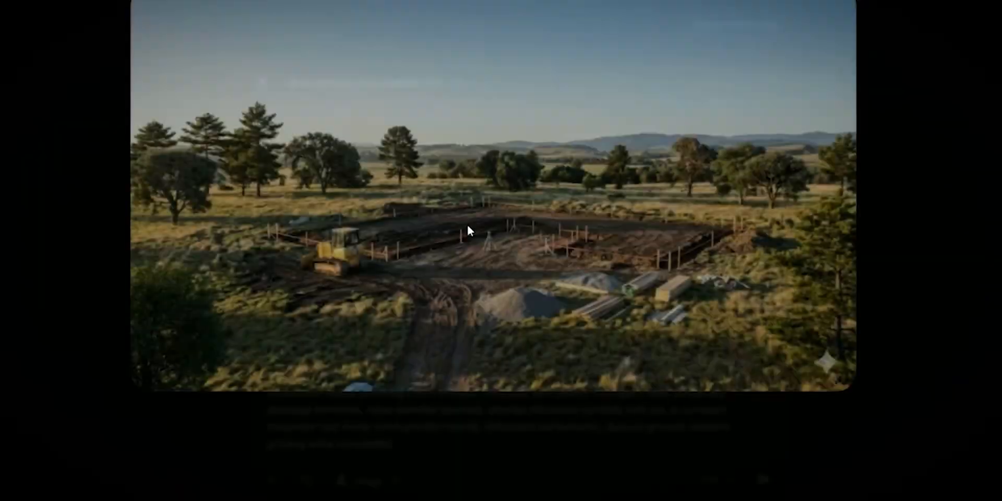
Step: Attach the 16:9 first frame image as reference, submit the Scene 1 last frame prompt and open the generated image
right_click(457, 165)
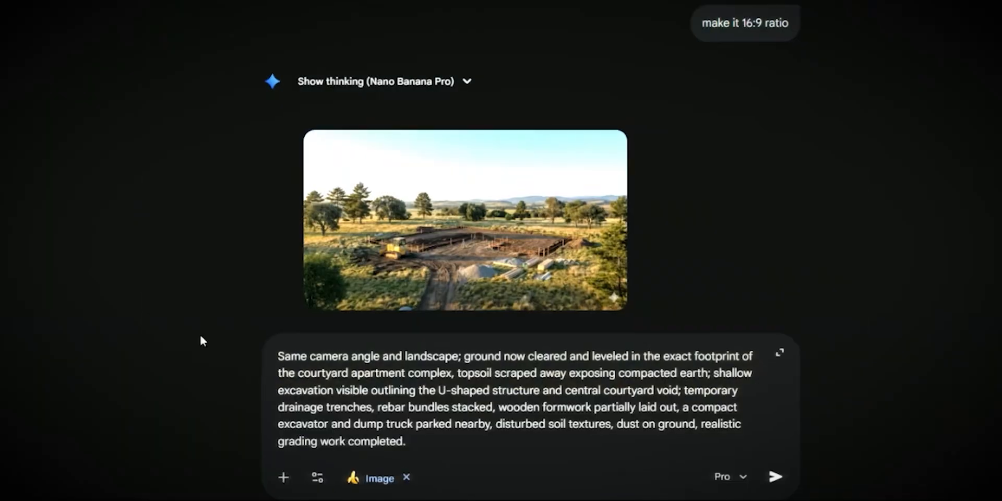
key(ctrl+v)
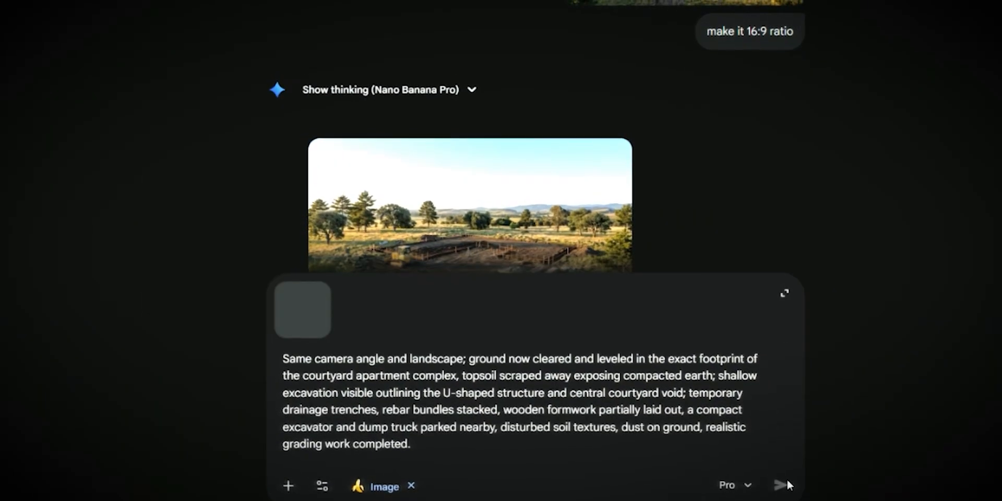
click(777, 489)
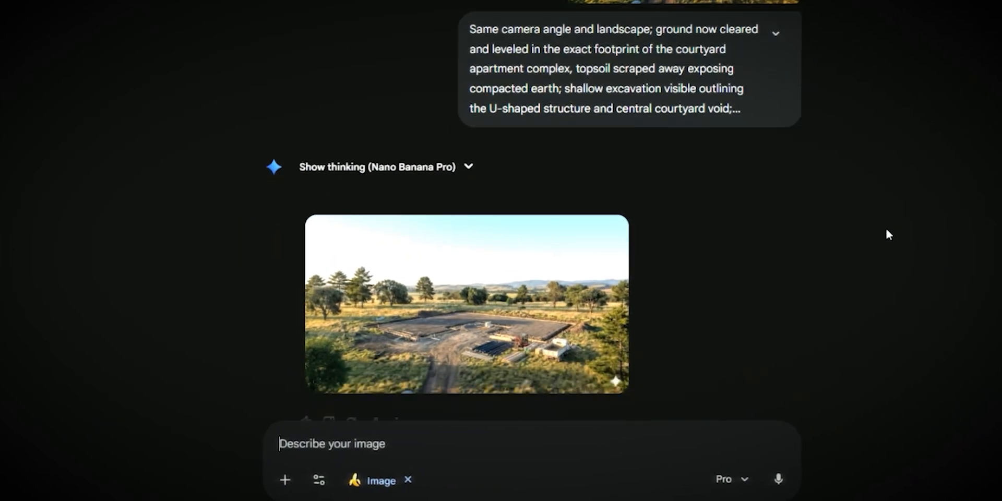
click(467, 331)
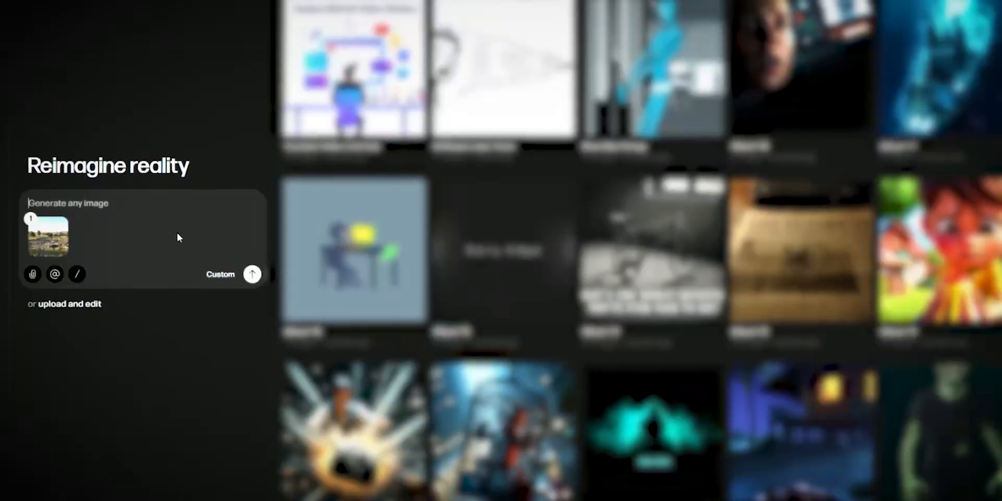
Step: In the Reimagine reality image generator, submit the Scene 2 first frame prompt with the attached reference and open Foundation Trenches - View 2
key(ctrl+v)
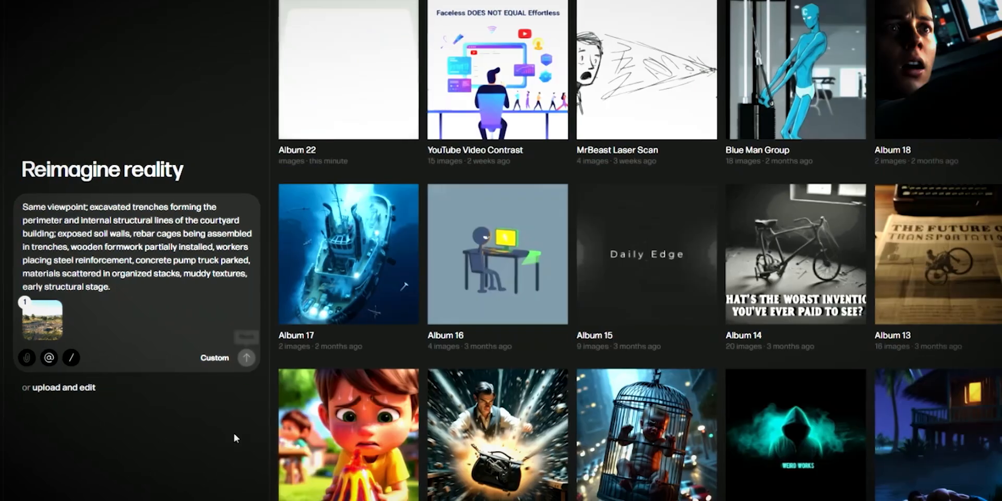
click(251, 356)
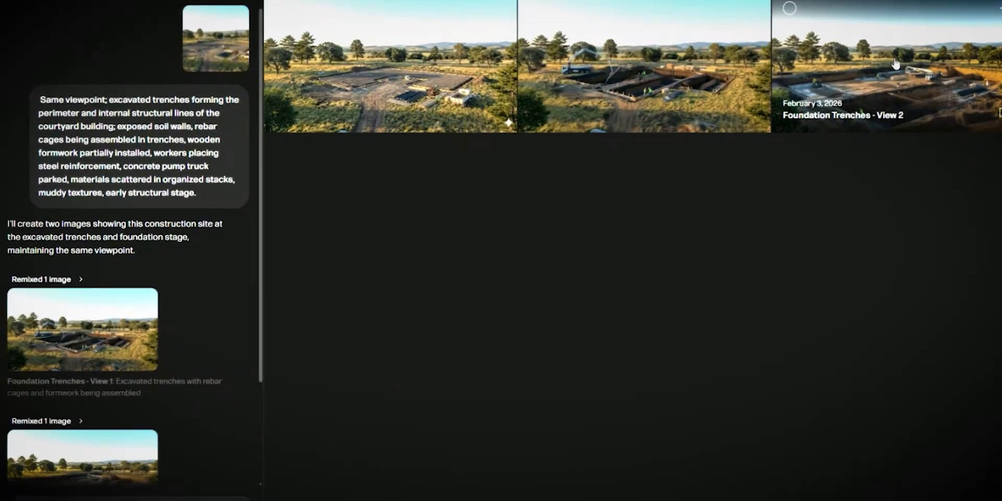
click(895, 63)
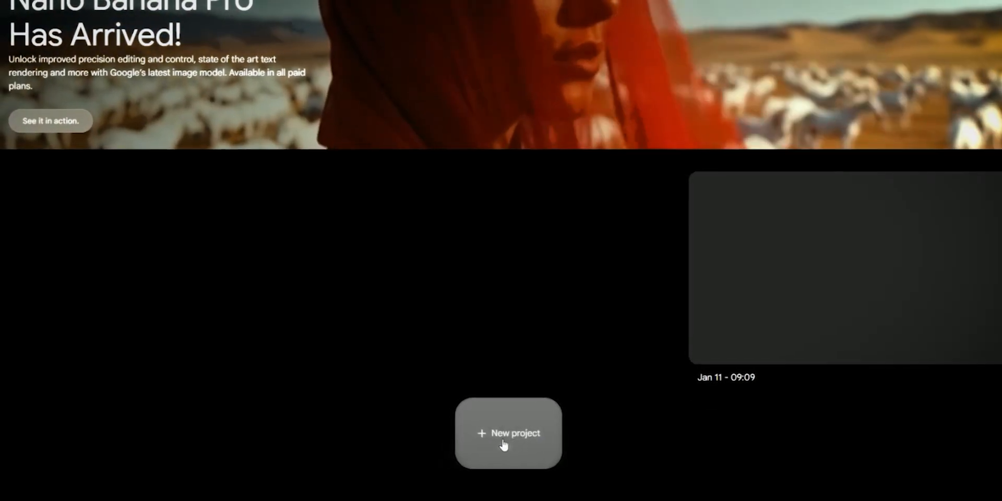
Step: Create a new project in Google Flow and add the Scene 1 images as Frames to Video frames, cropped to Landscape
click(504, 445)
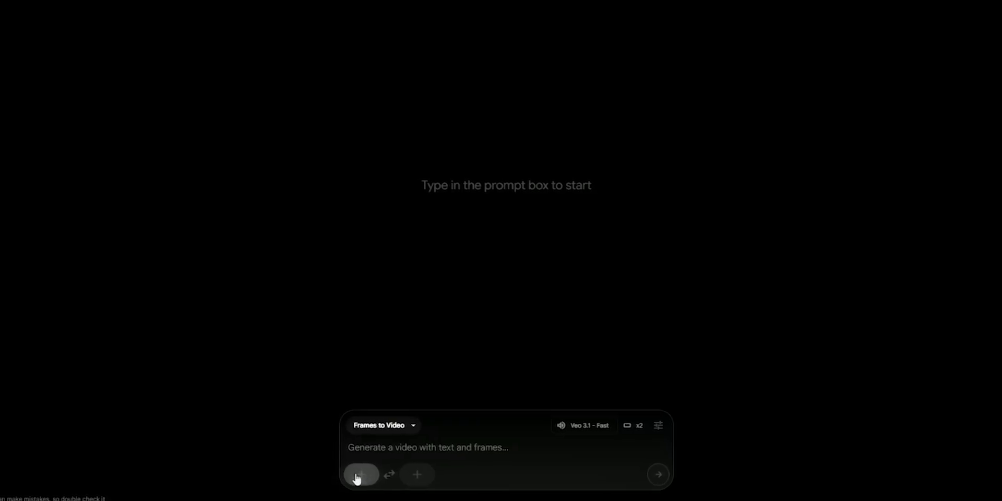
click(356, 478)
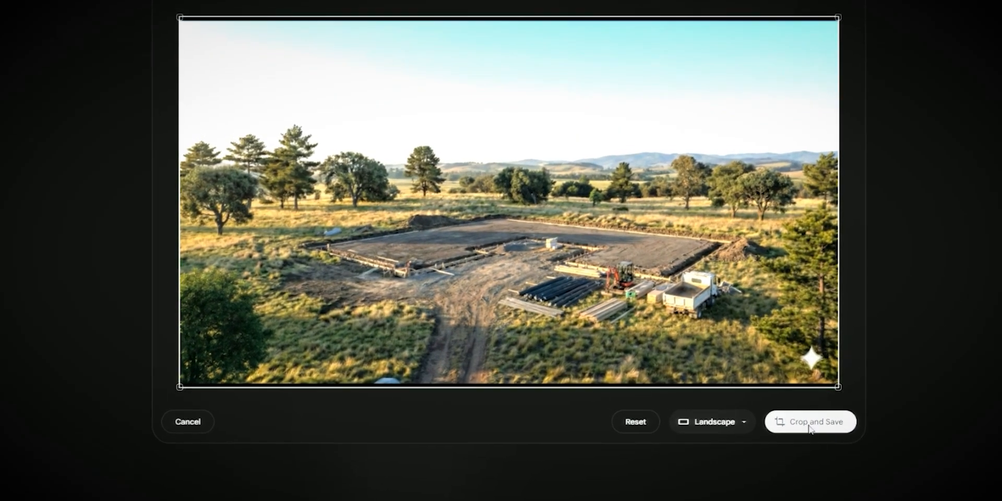
click(806, 421)
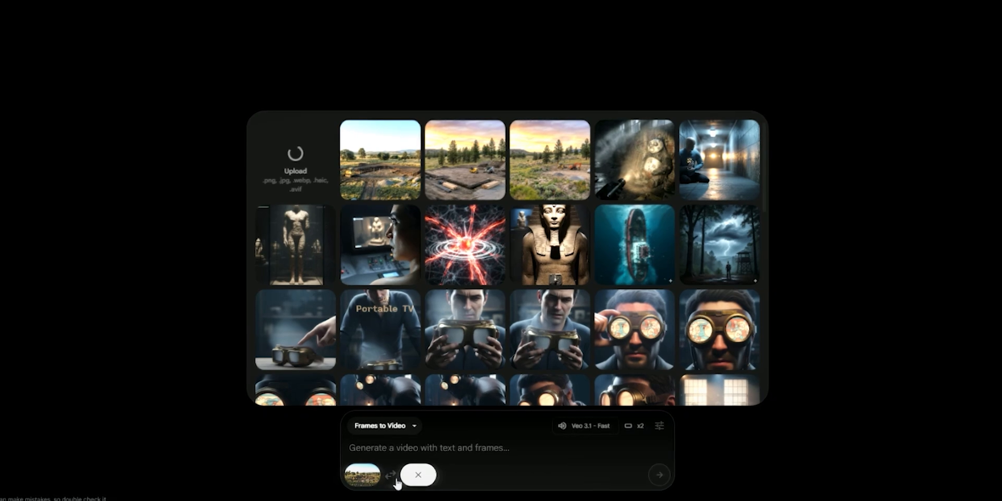
Step: Copy the Scene 1 VIDEO MOTION PROMPT from ChatGPT, use it to generate the clips in Google Flow and preview them
mouse_move(364, 470)
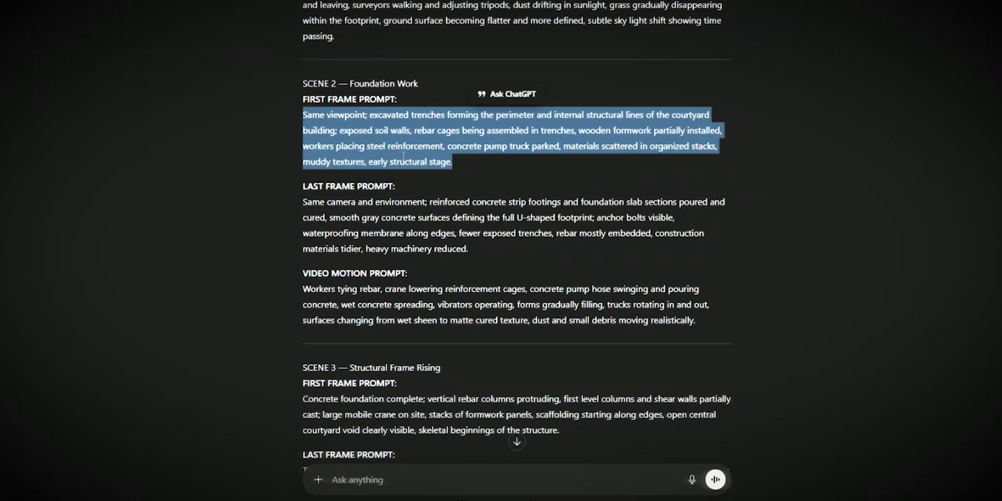
scroll(399, 144, up, 4)
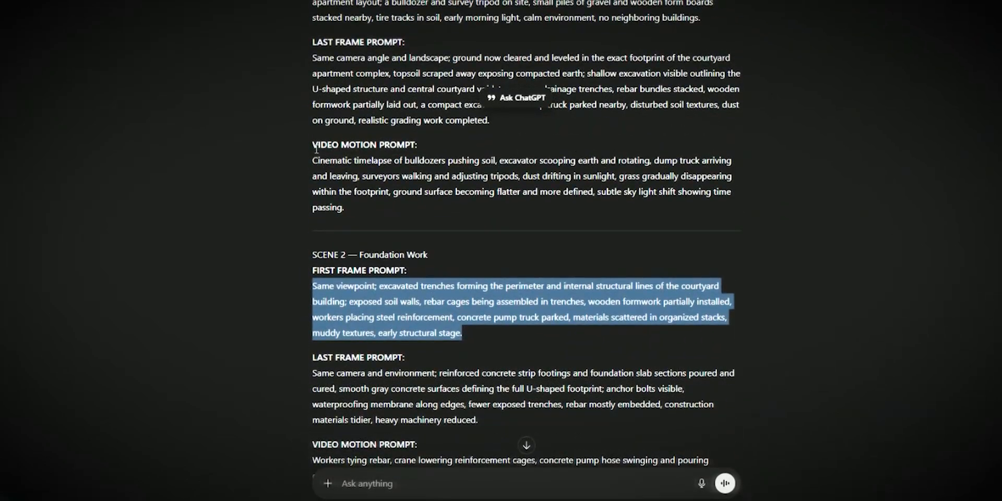
drag(311, 162, 378, 230)
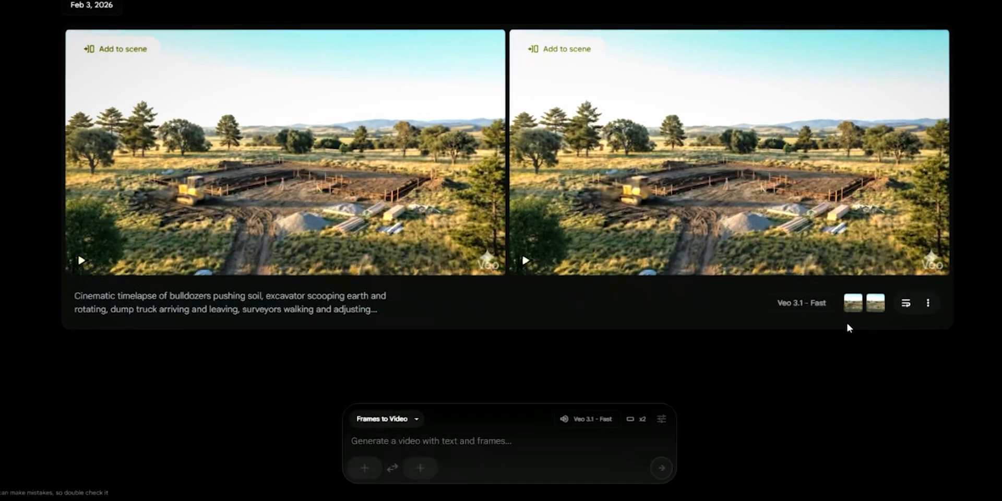
click(81, 258)
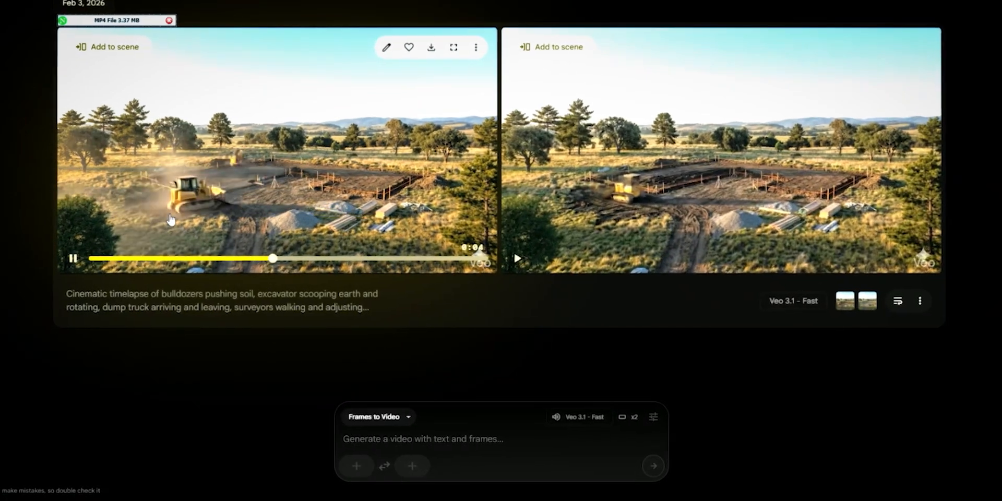
mouse_move(565, 242)
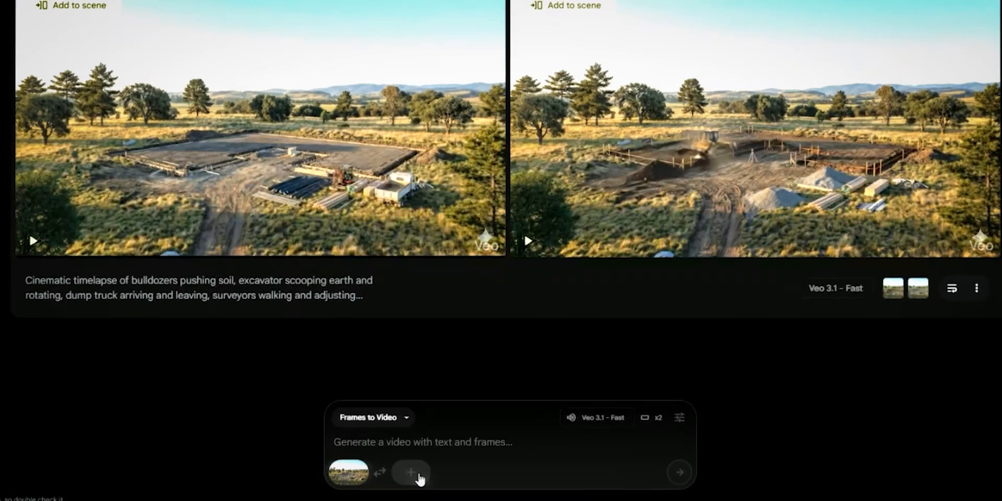
Step: Upload the Scene 2 foundation trenches image as the end frame of the next Frames to Video clip, cropped to Landscape
click(406, 473)
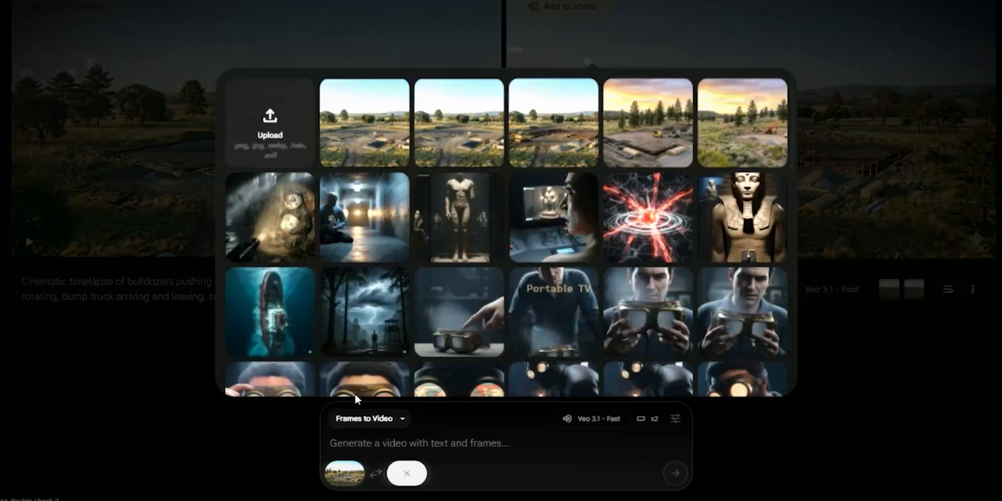
click(250, 143)
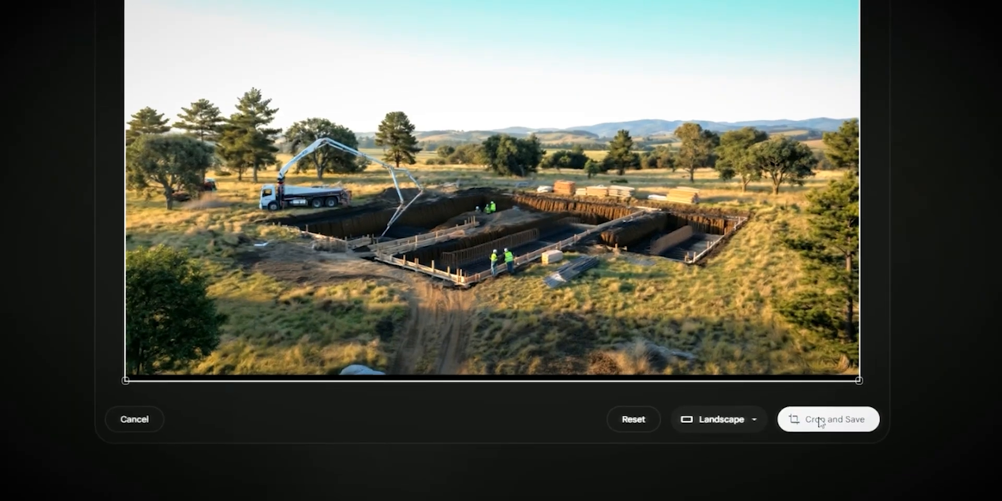
click(821, 422)
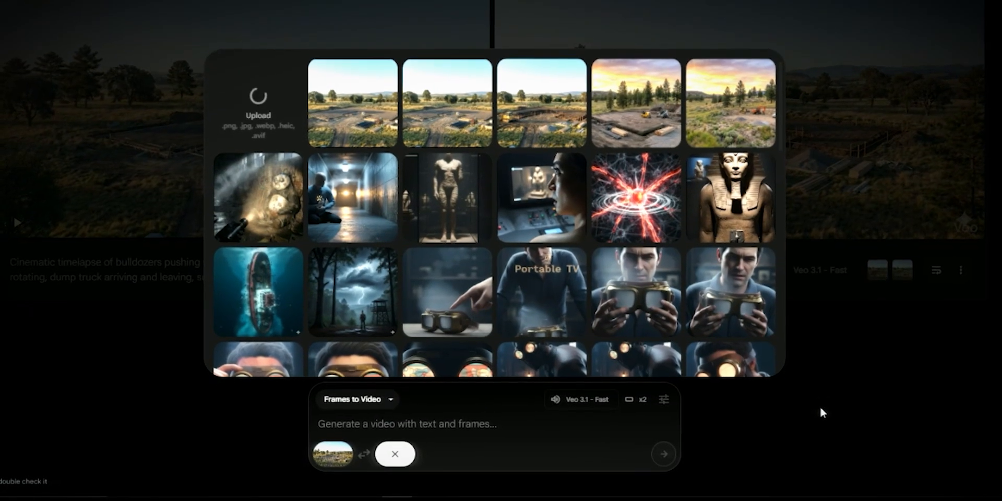